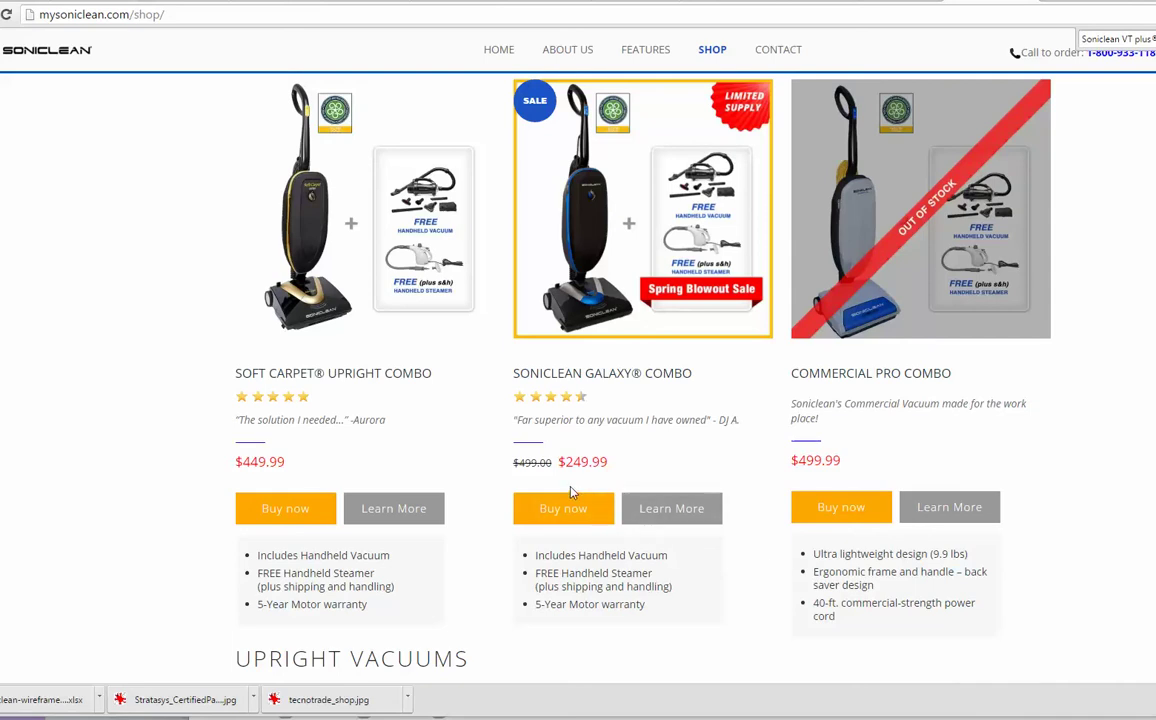
# - Highlight the struck $499.00 storefront price, then start a new rule in Taxes & Calculation Rules
pyautogui.doubleClick(512, 463)
pyautogui.click(641, 468)
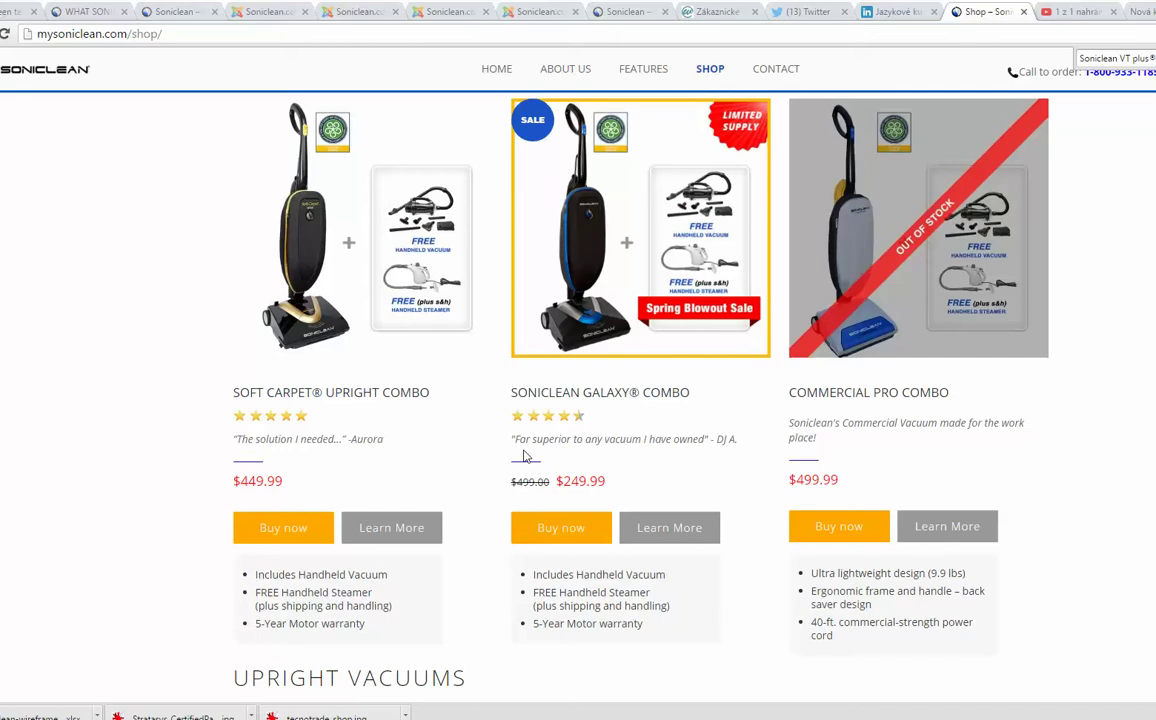
pyautogui.click(274, 15)
pyautogui.click(330, 12)
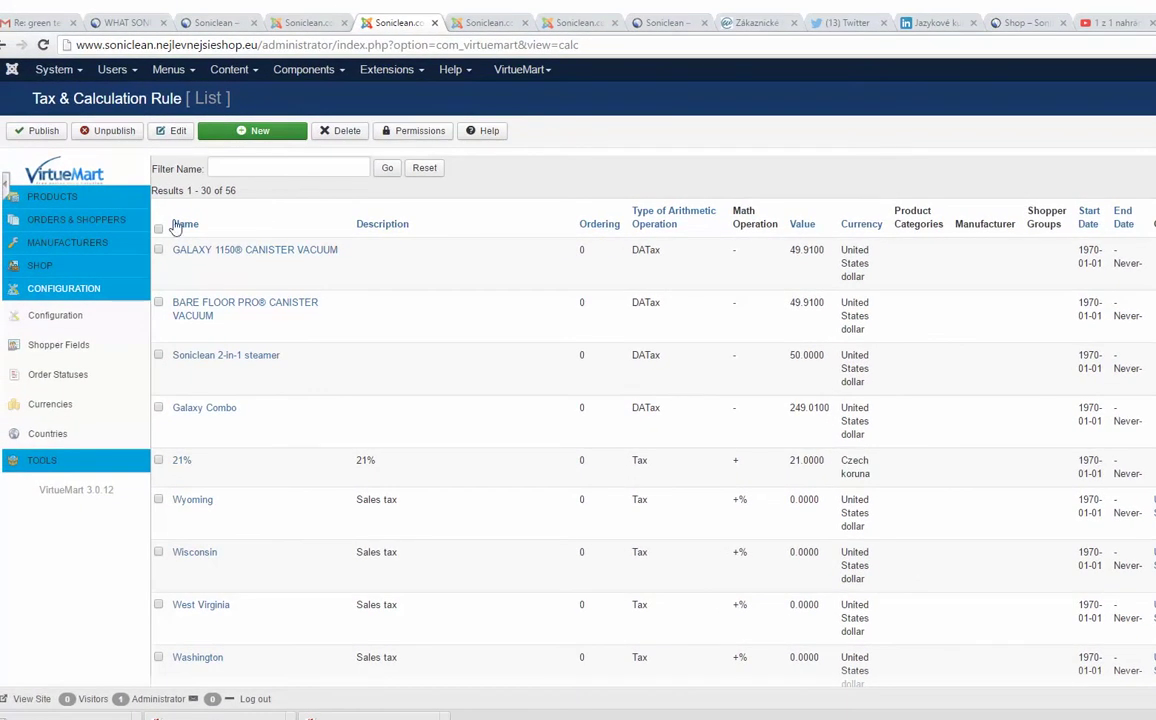
pyautogui.click(68, 196)
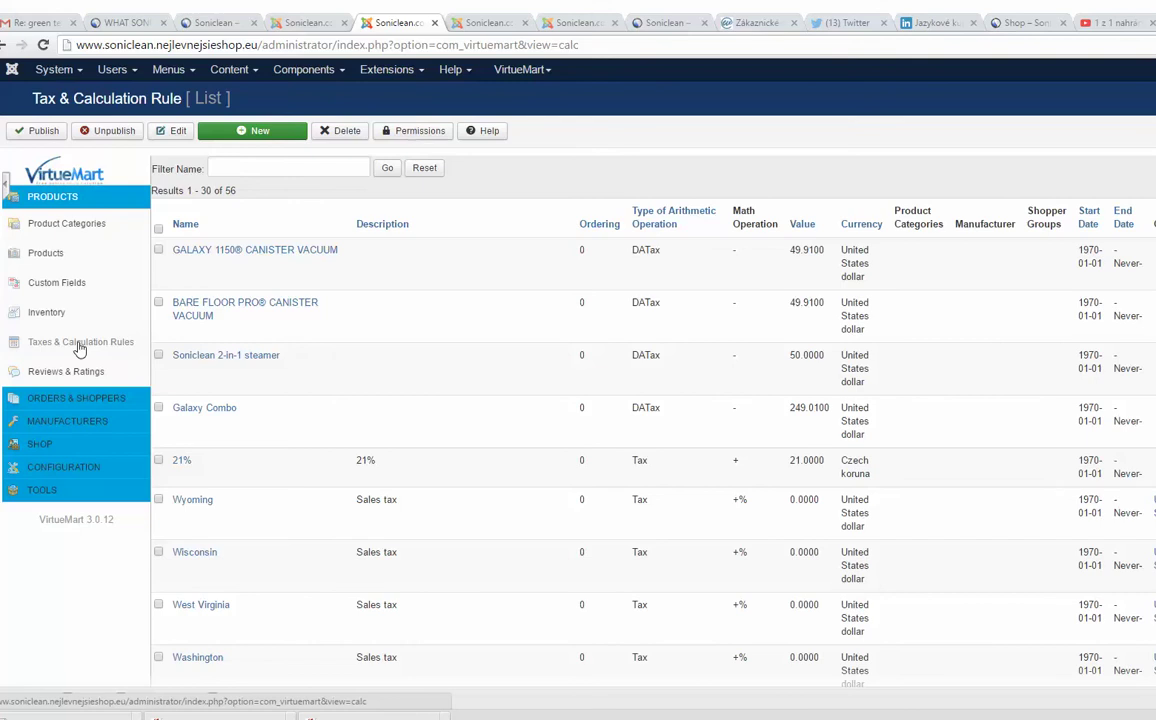
pyautogui.click(276, 135)
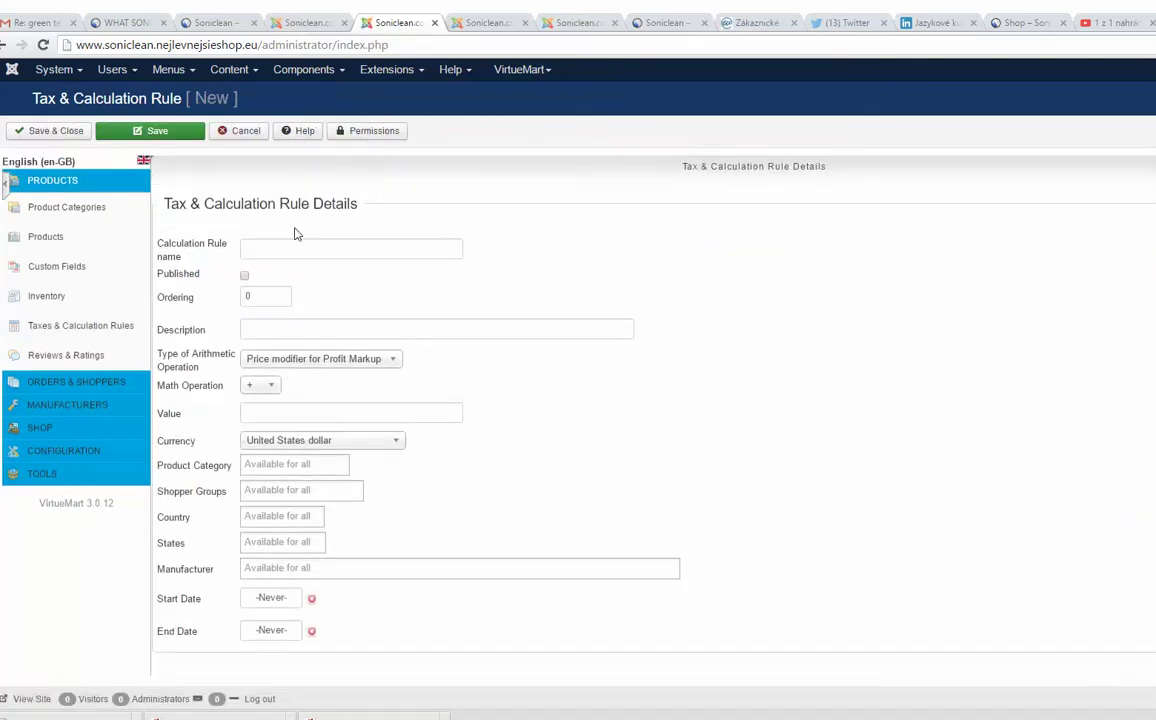
# - Make the rule a 'Price modifier after tax' using the '-' operation with value 200.19
pyautogui.click(338, 364)
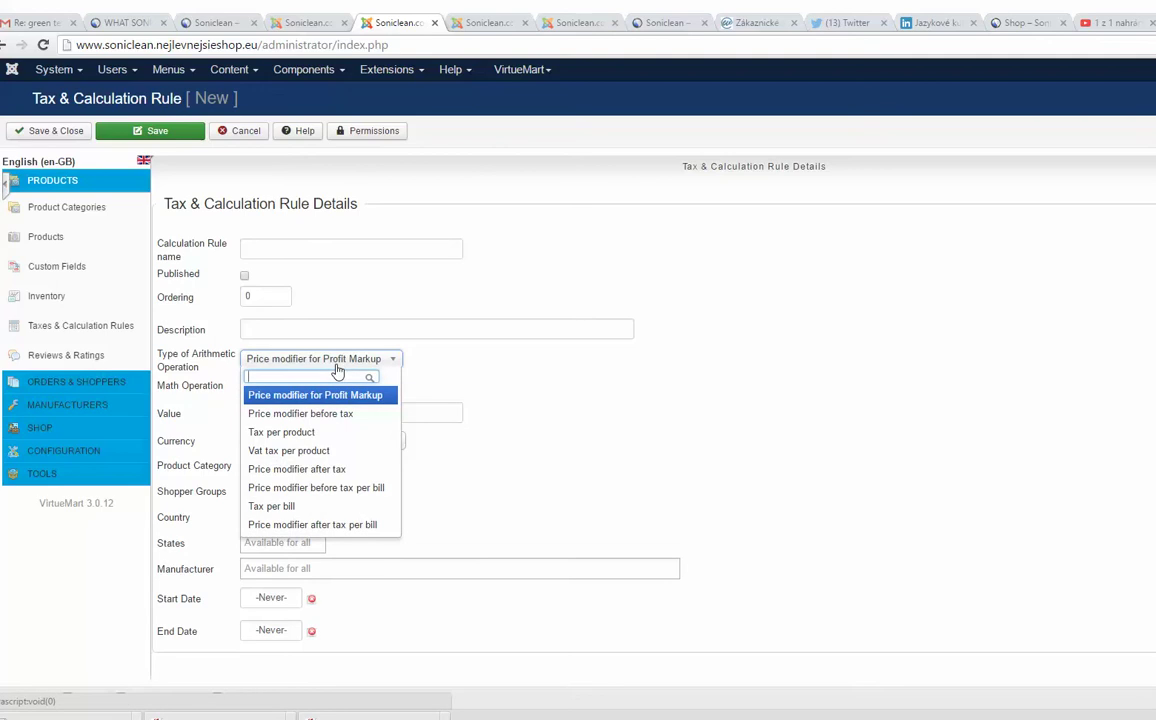
pyautogui.click(329, 471)
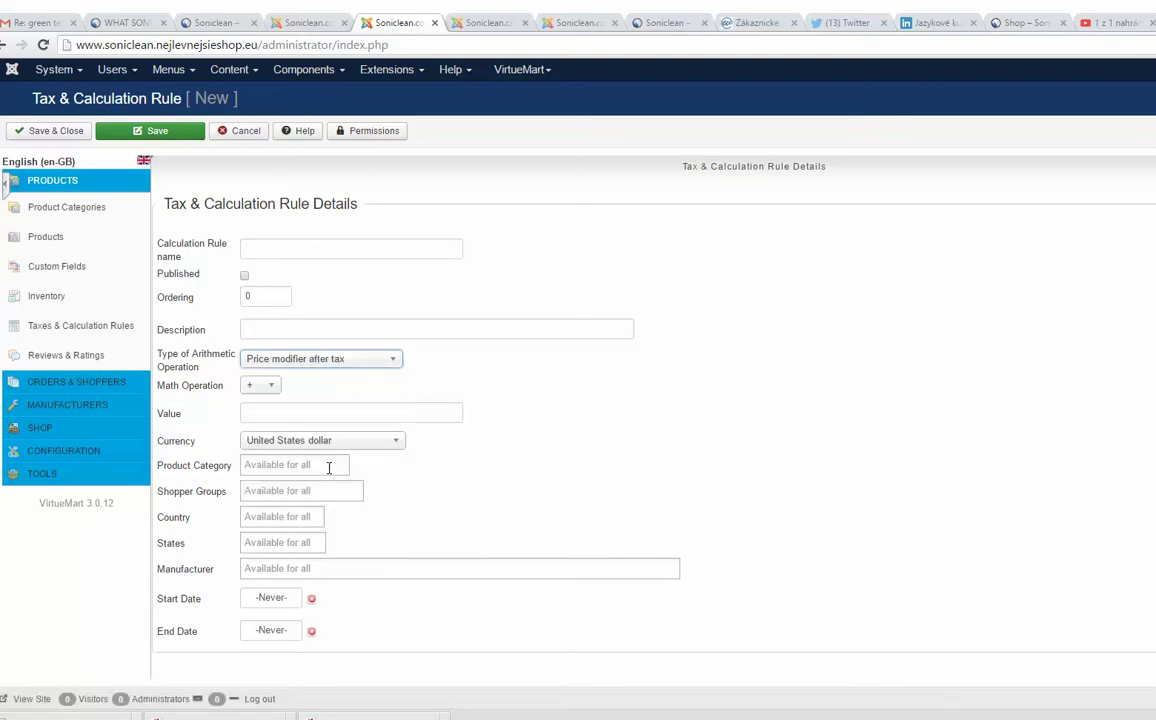
pyautogui.click(265, 385)
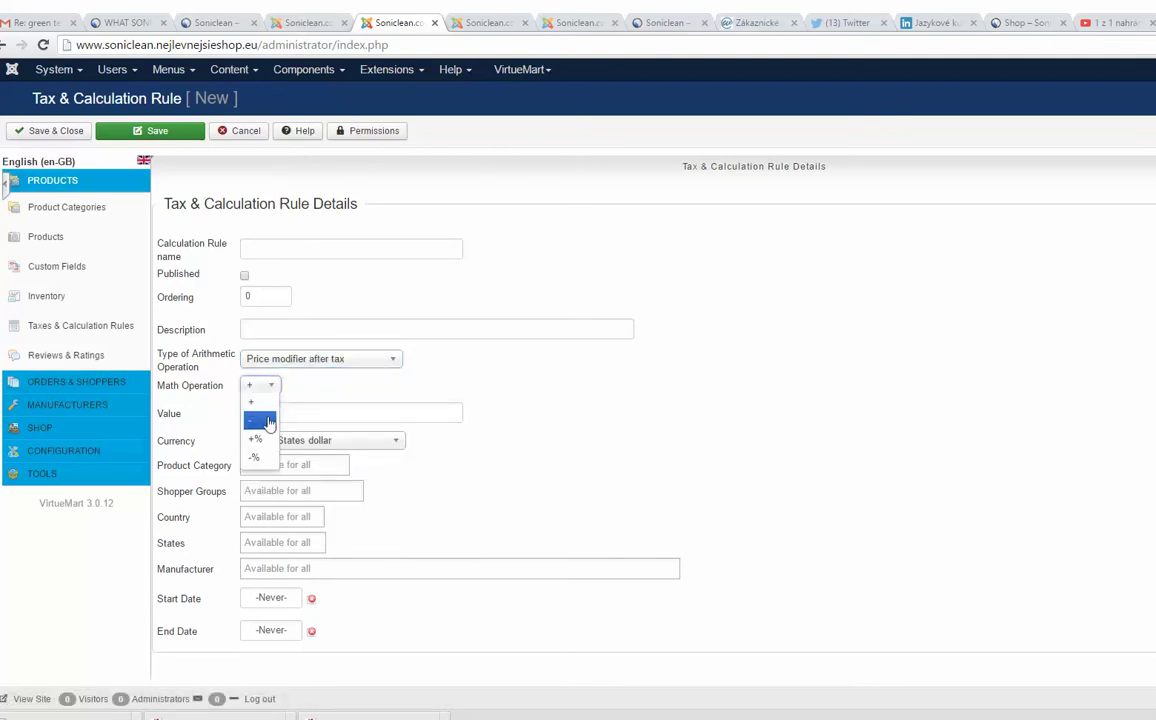
pyautogui.click(255, 408)
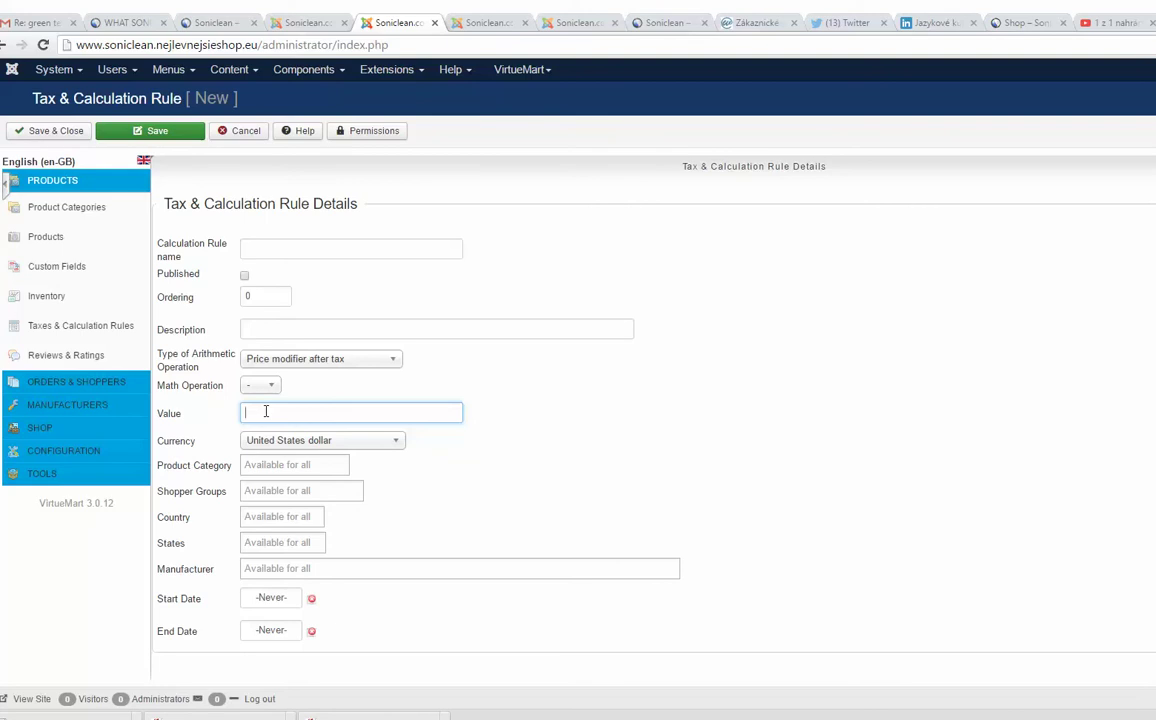
pyautogui.write('200.19')
pyautogui.click(276, 317)
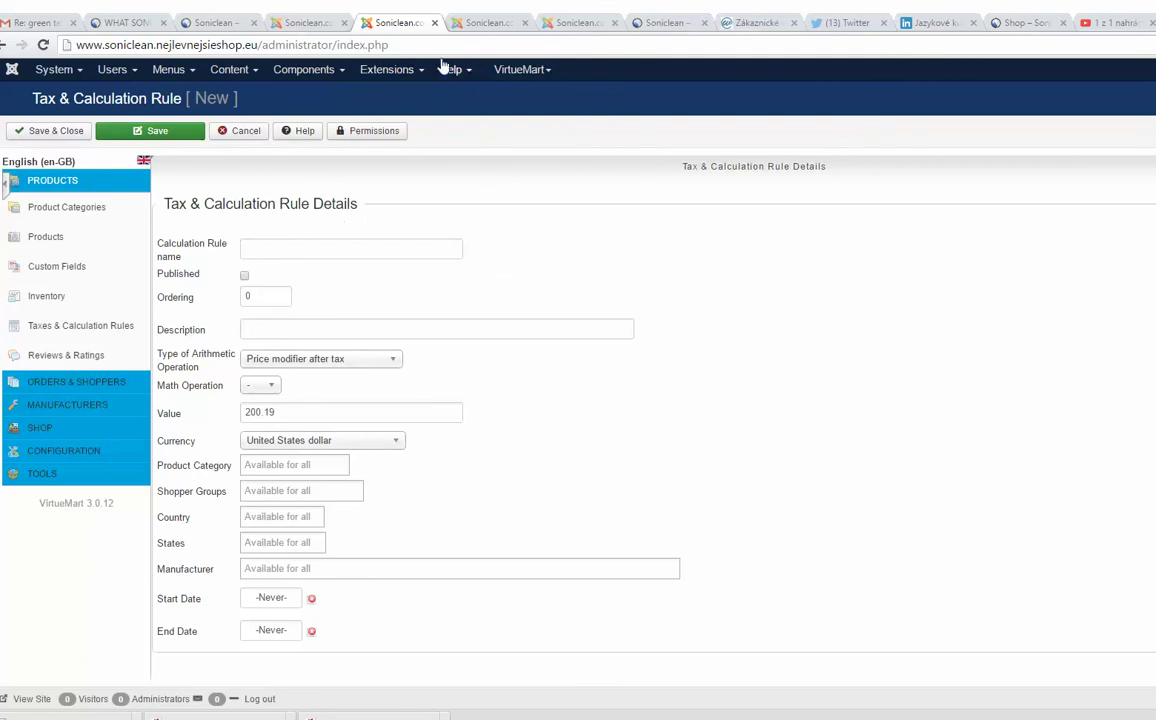
pyautogui.click(220, 25)
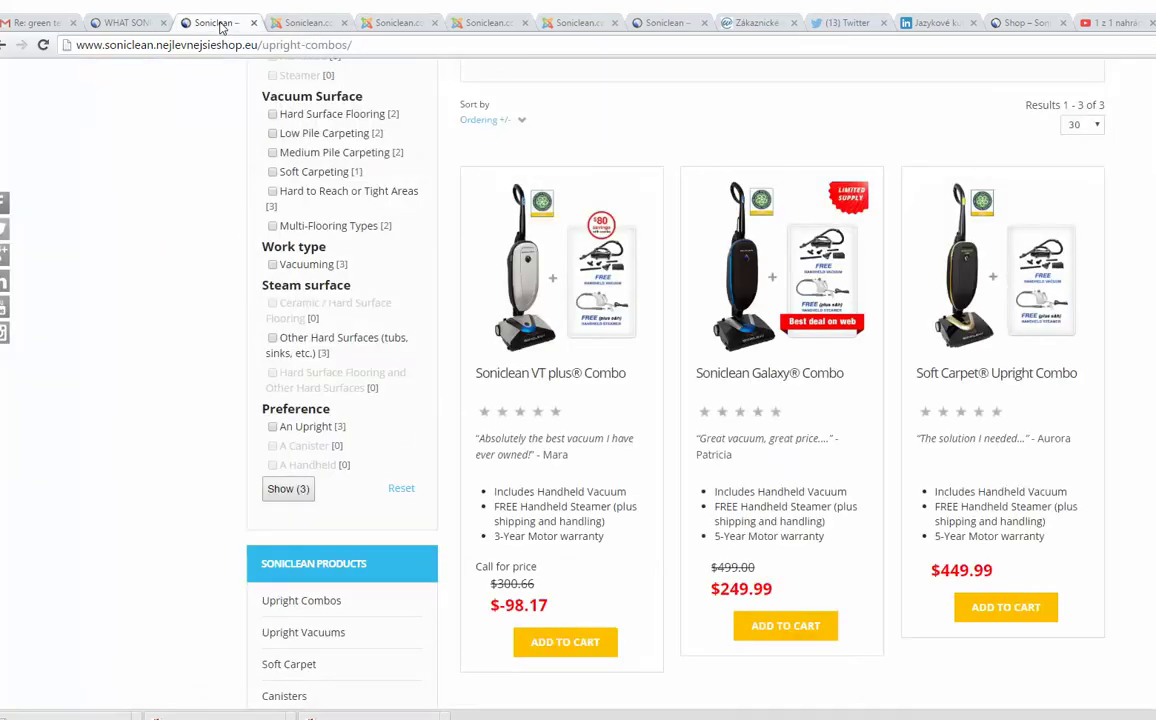
pyautogui.moveTo(561, 380)
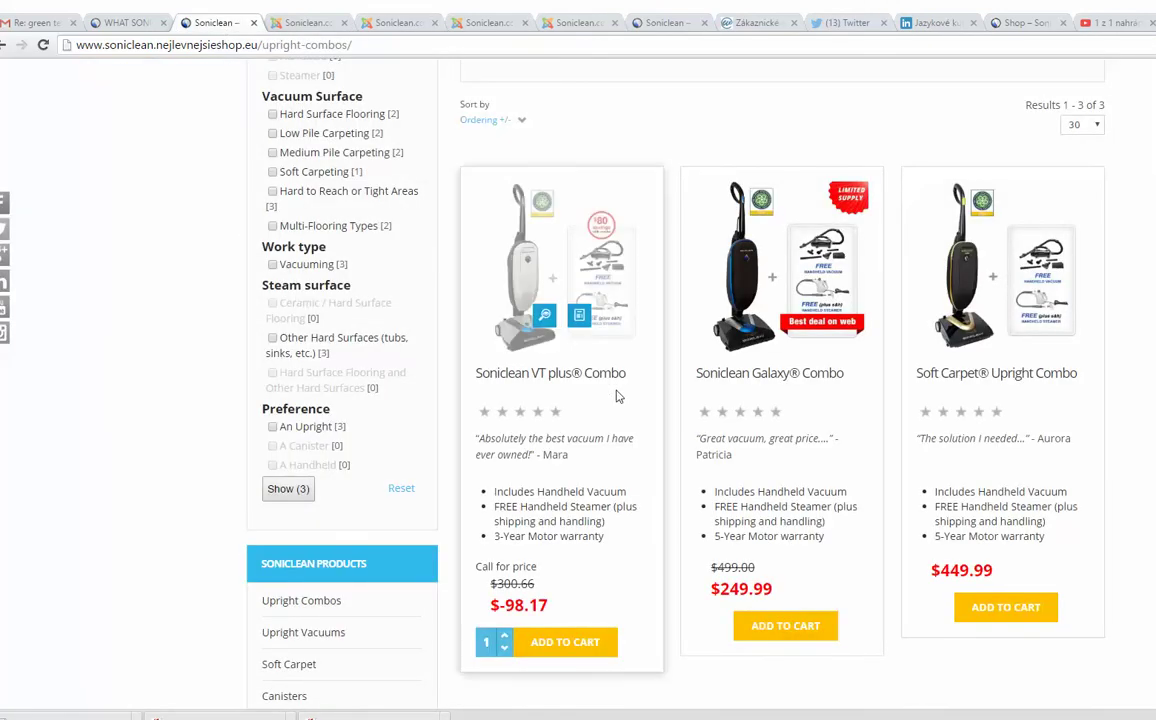
pyautogui.rightClick(615, 376)
pyautogui.click(680, 386)
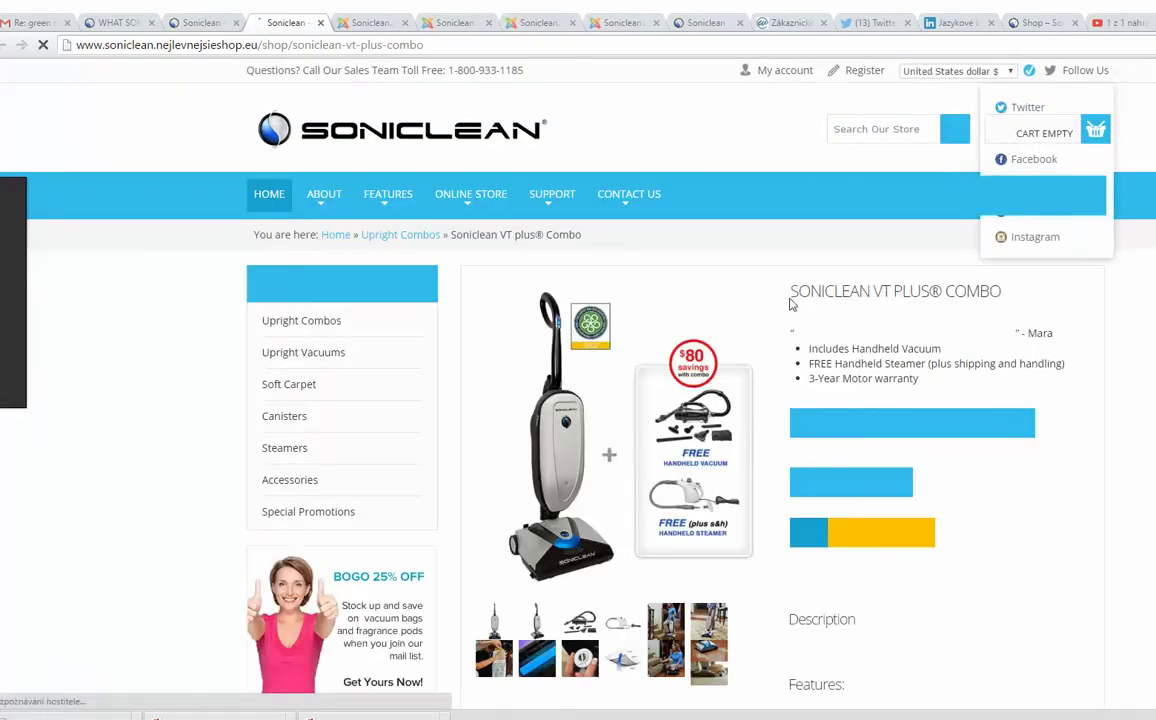
pyautogui.moveTo(1001, 291); pyautogui.dragTo(789, 291)
pyautogui.hotkey('ctrl', 'c')
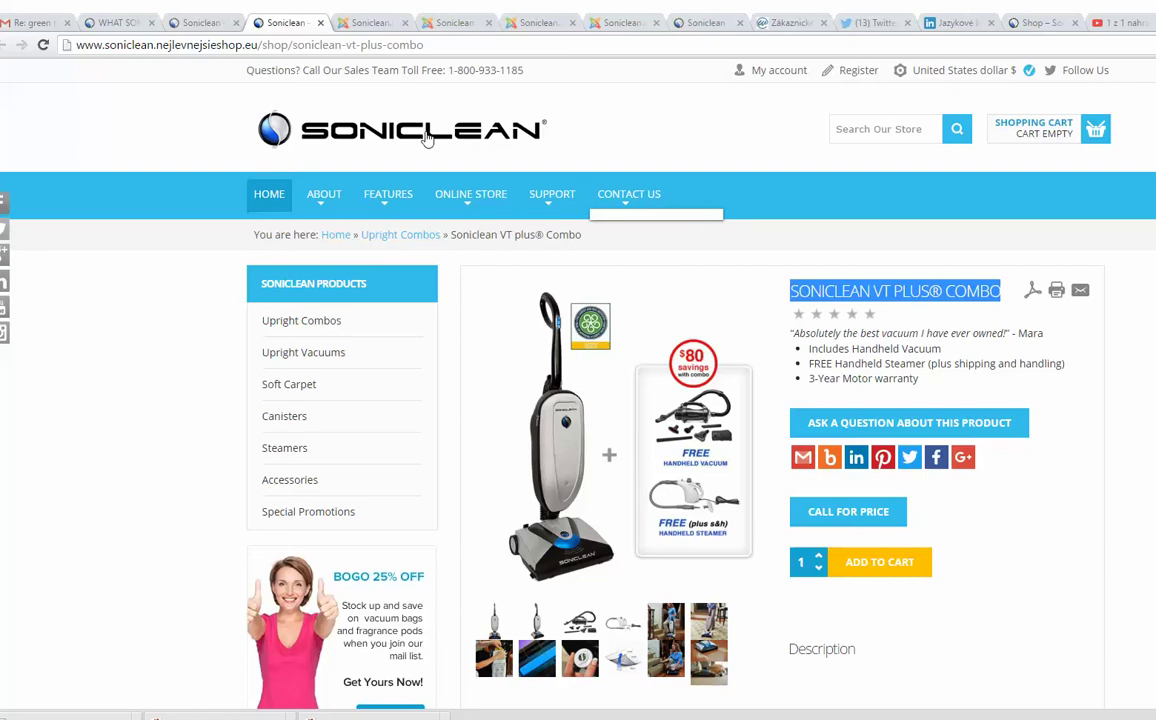
pyautogui.click(368, 24)
# - Name the rule with the pasted product title, mark it Published, and Save & Close
pyautogui.click(445, 24)
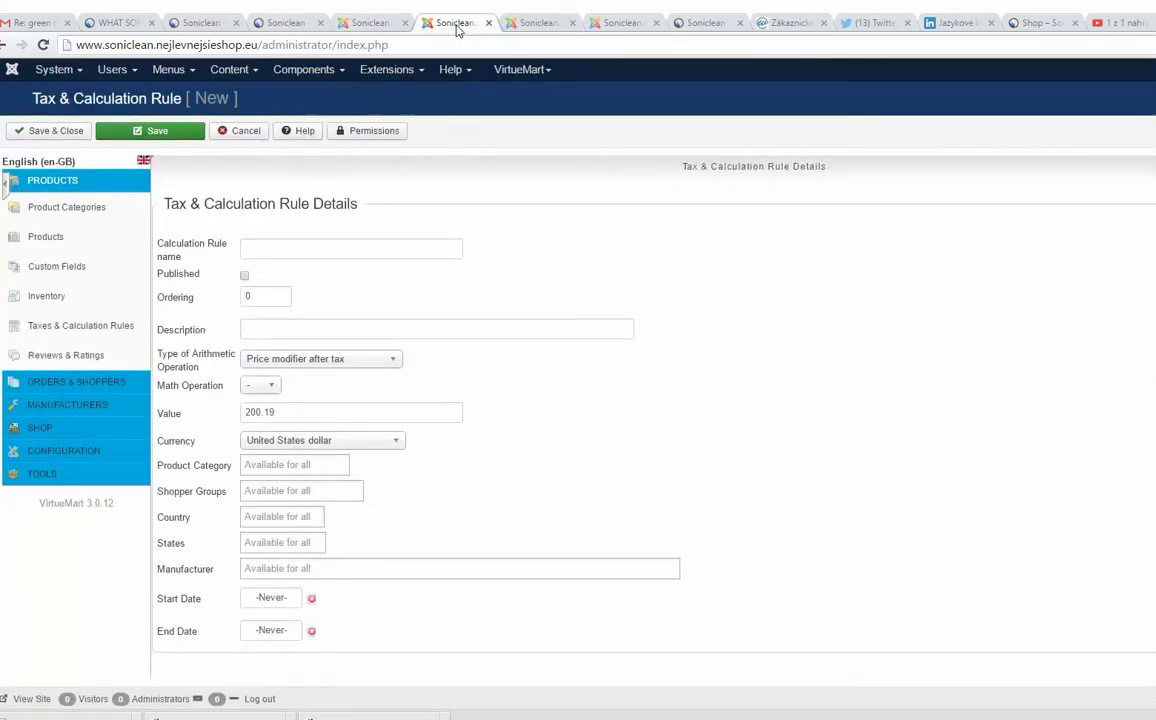
pyautogui.click(402, 247)
pyautogui.hotkey('ctrl', 'v')
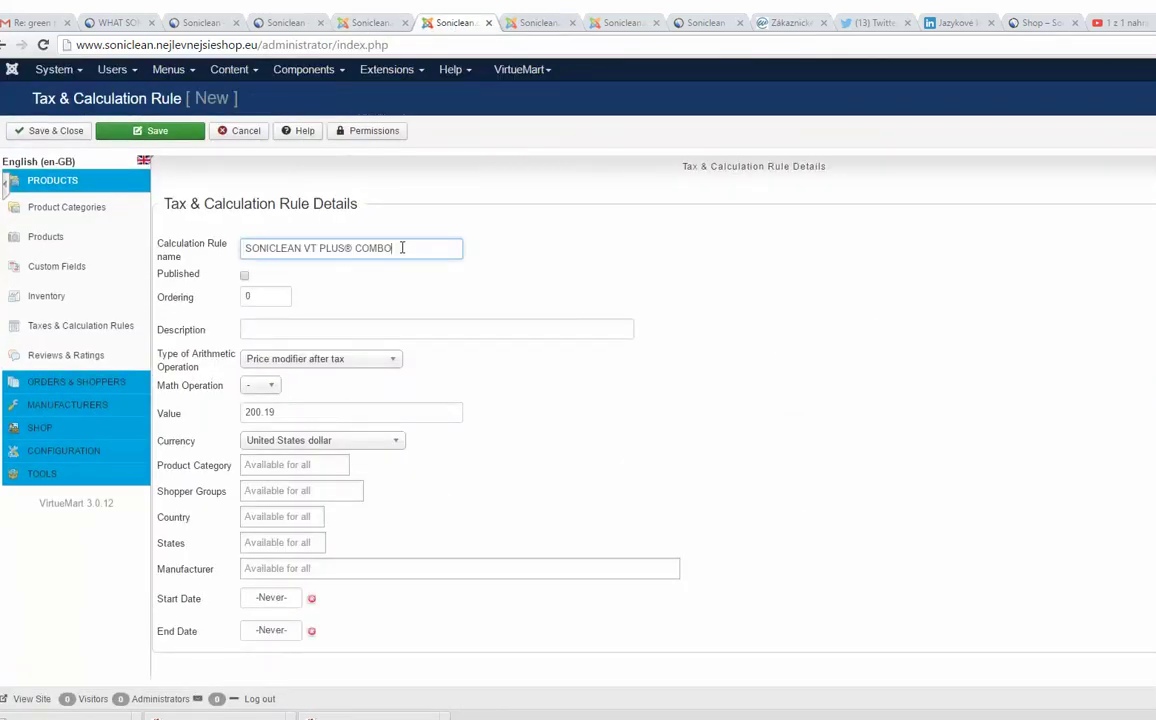
pyautogui.click(244, 275)
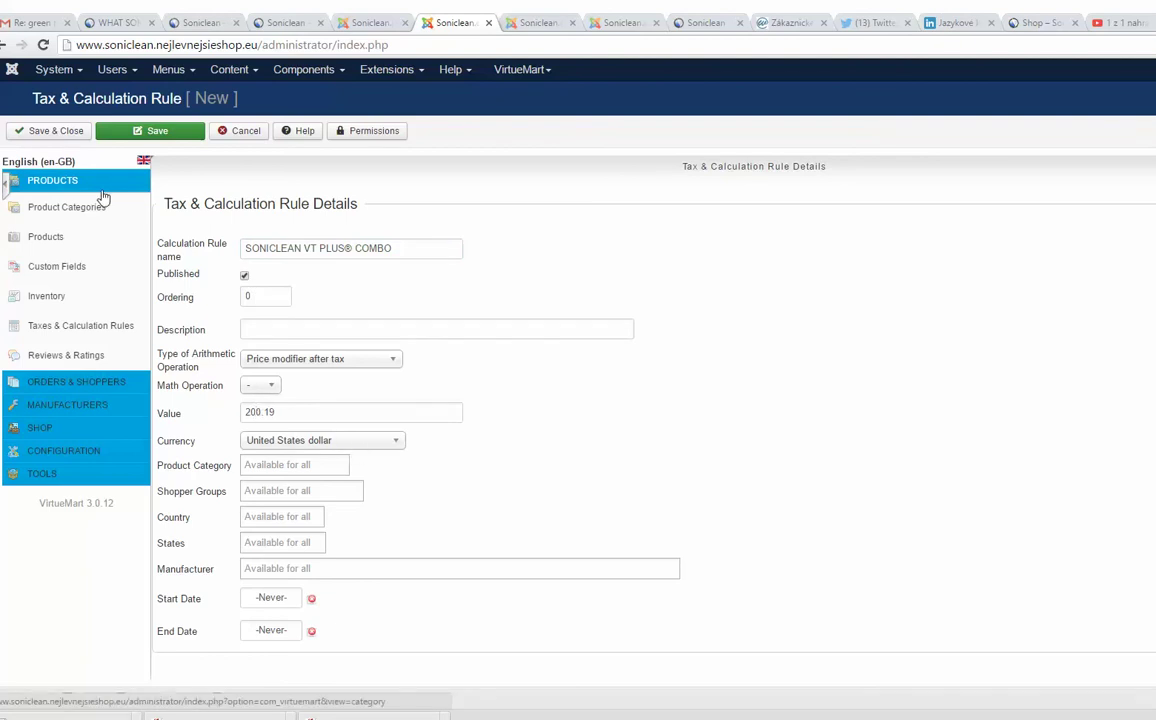
pyautogui.click(68, 134)
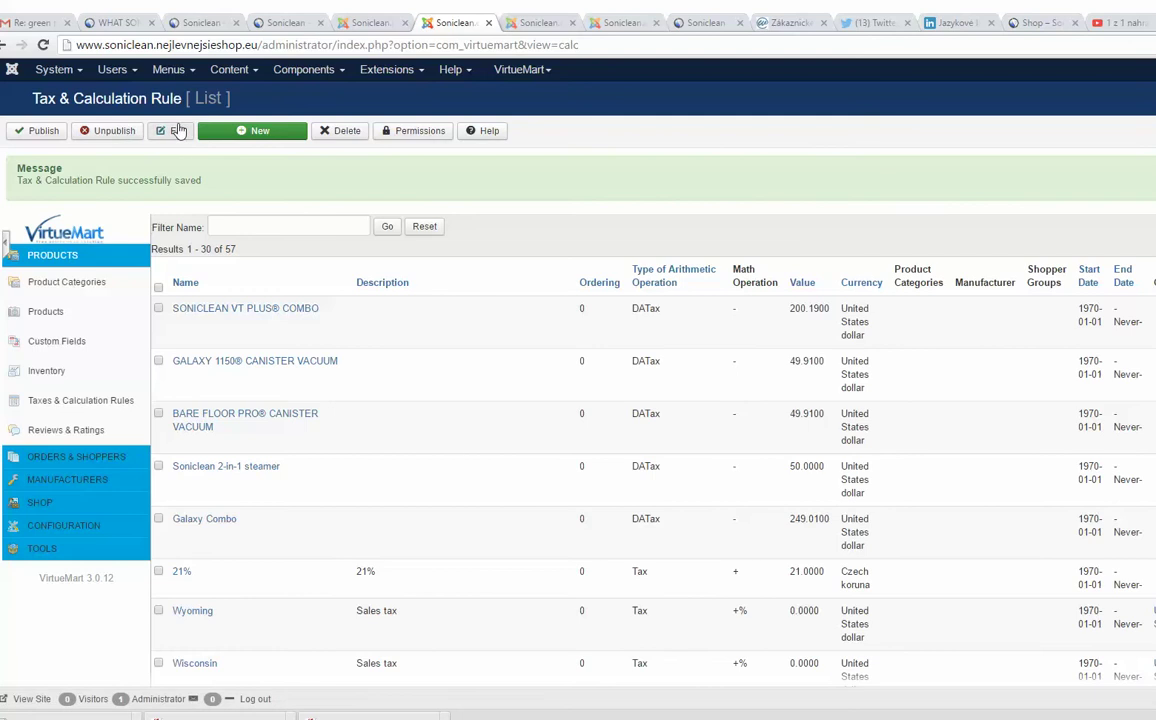
# - Cancel the product edit page and scroll the product list down to Soniclean VT plus® Combo
pyautogui.click(376, 22)
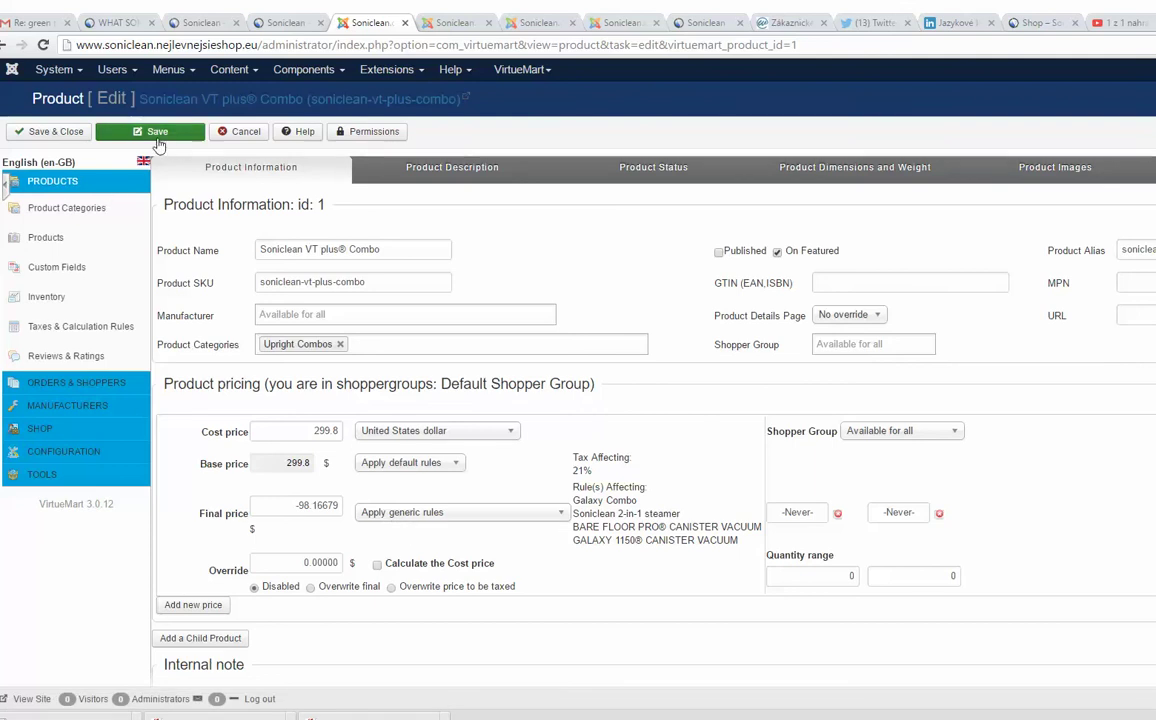
pyautogui.click(246, 132)
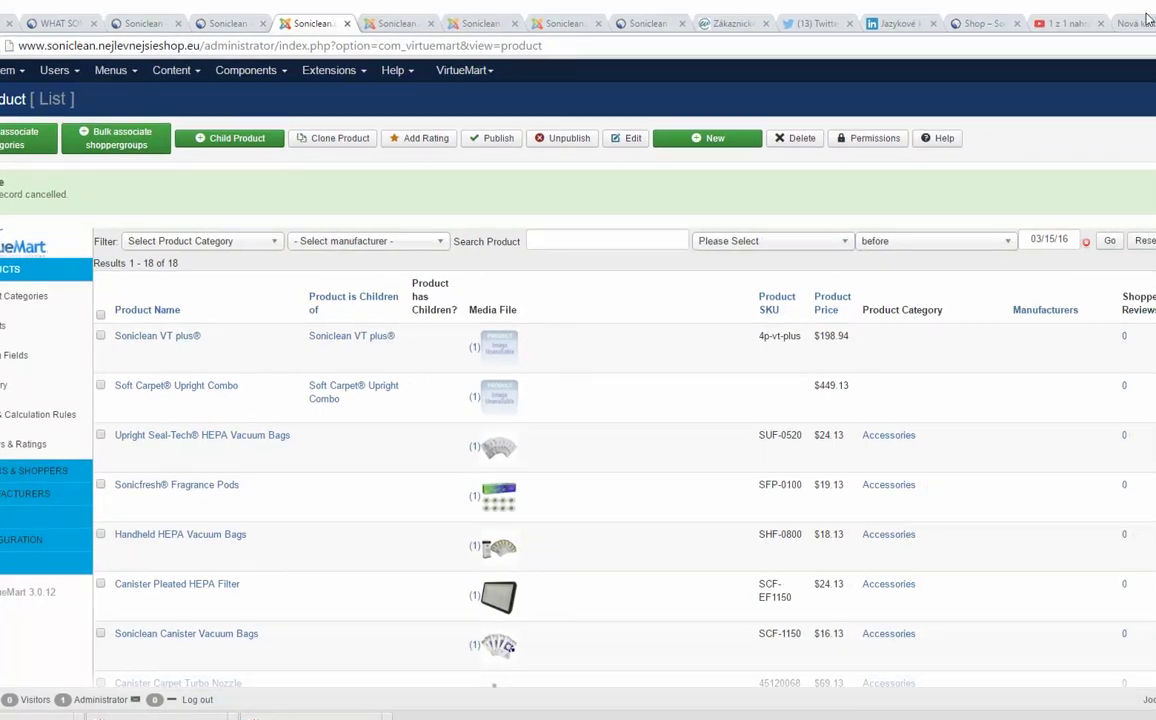
pyautogui.scroll(-1, 578, 400)
pyautogui.scroll(-3, 578, 400)
pyautogui.scroll(-2, 578, 400)
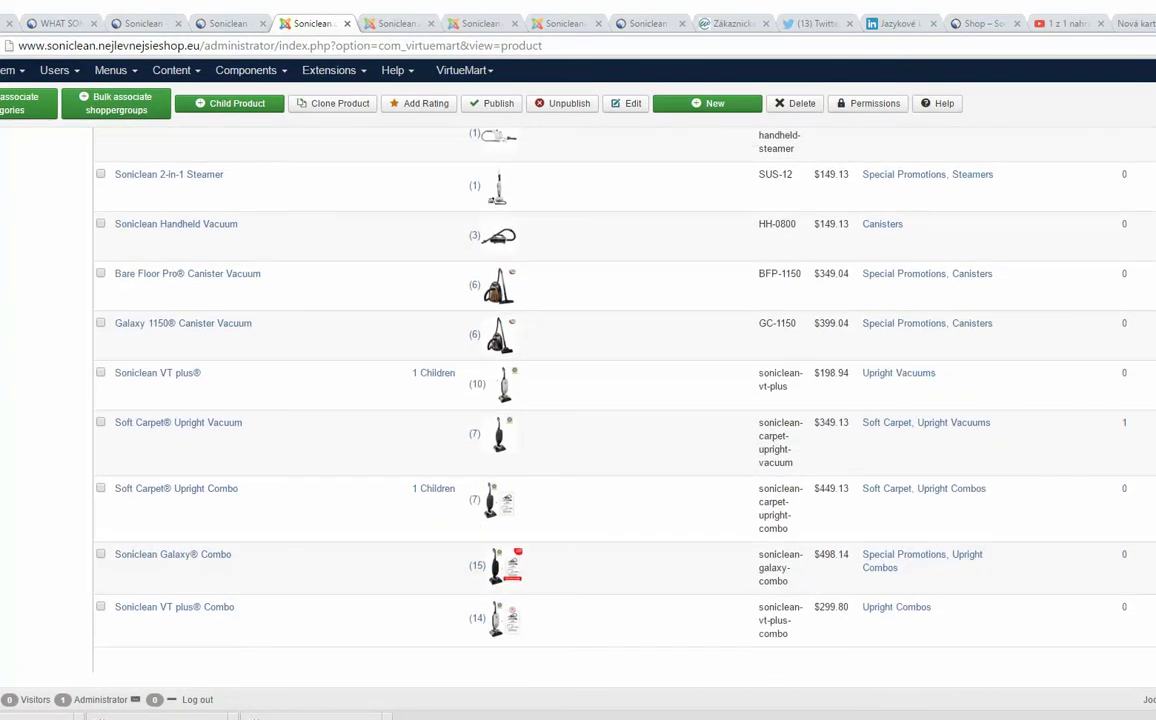
# - Apply the SONICLEAN VT PLUS® COMBO final-price rule, set final price 299.8, calculate cost price, and save
pyautogui.click(212, 611)
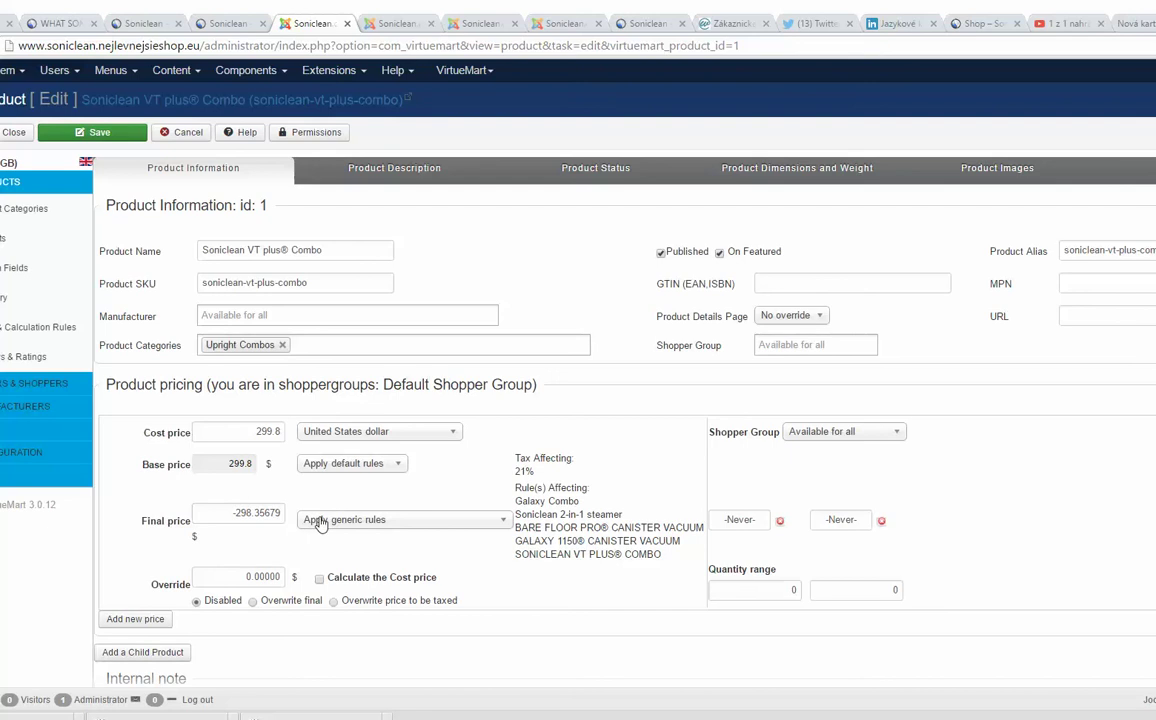
pyautogui.click(322, 519)
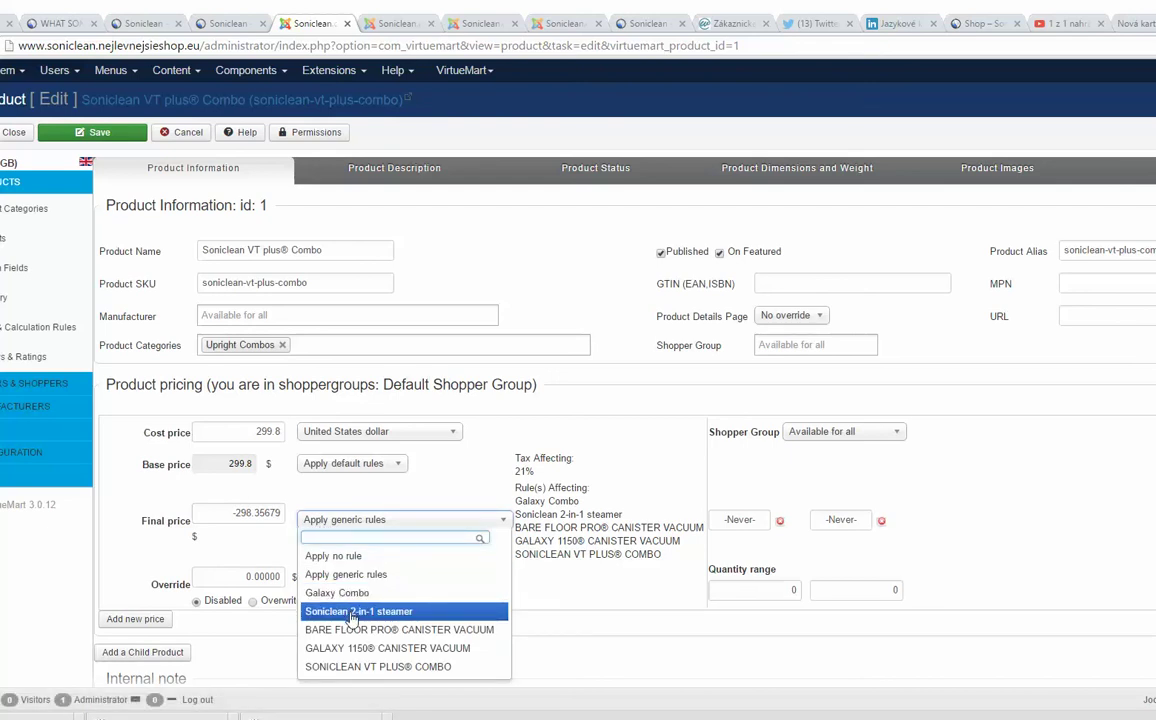
pyautogui.click(356, 666)
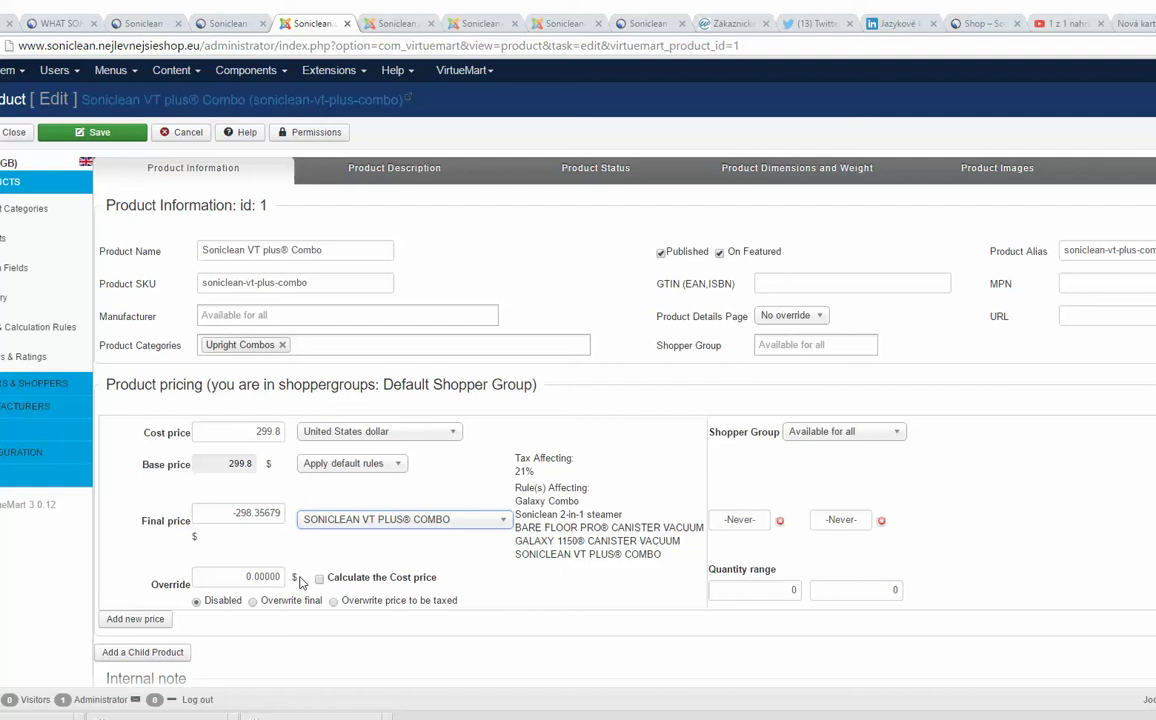
pyautogui.doubleClick(250, 435)
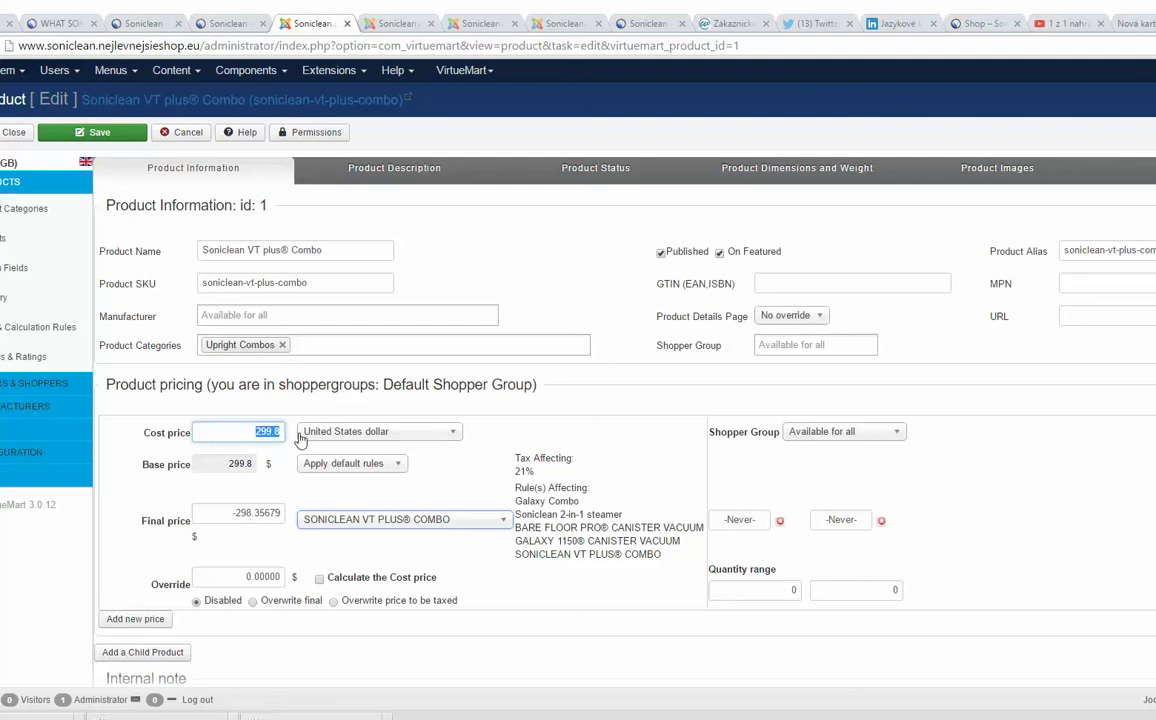
pyautogui.doubleClick(229, 513)
pyautogui.write('299.8')
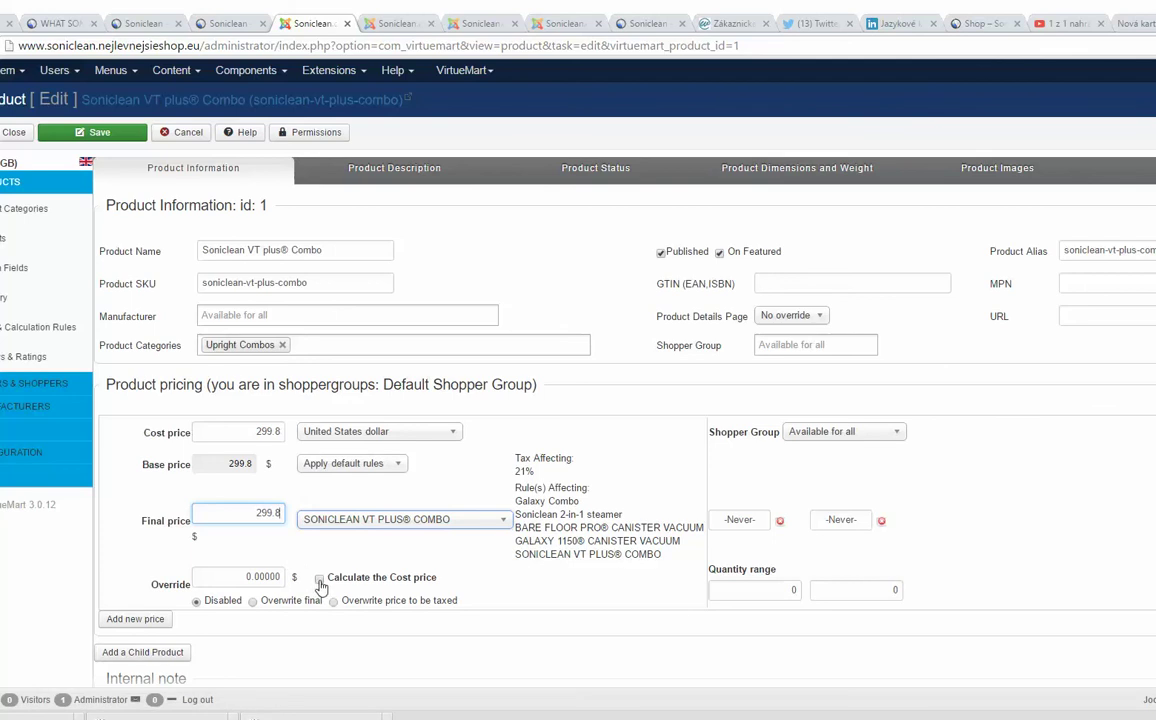
pyautogui.click(319, 580)
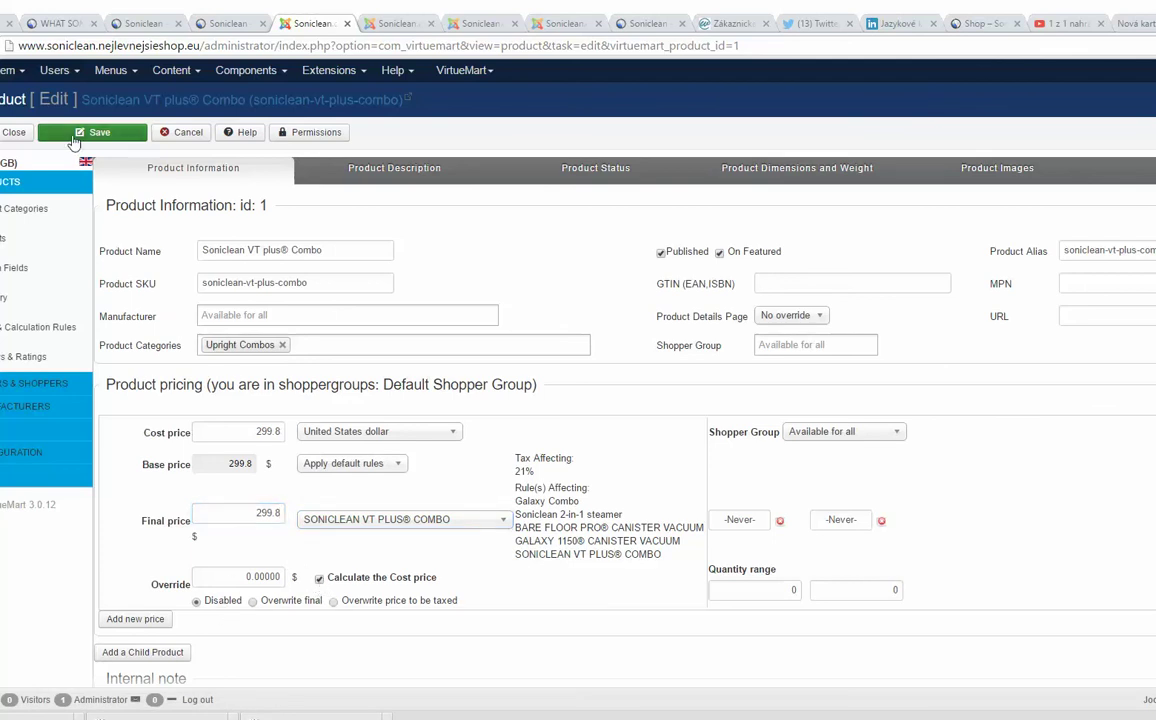
pyautogui.click(100, 138)
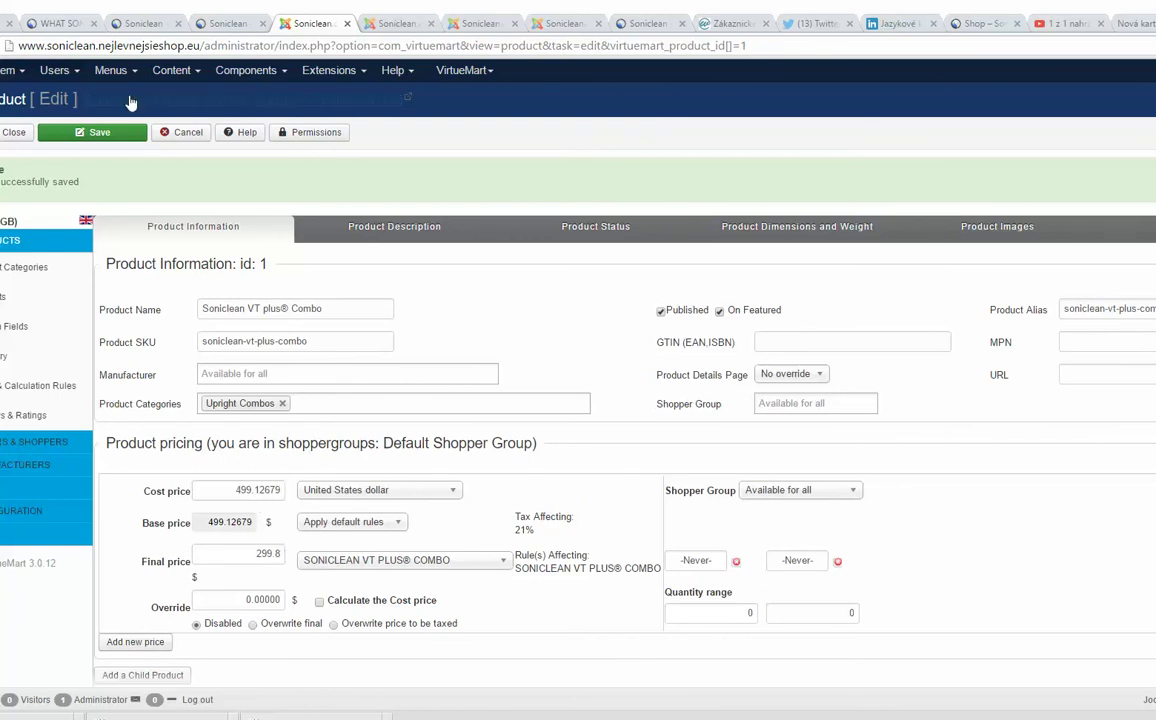
# - Reload the storefront product page and check $299.80 versus struck $499.99 on the Upright Combos listing
pyautogui.click(227, 24)
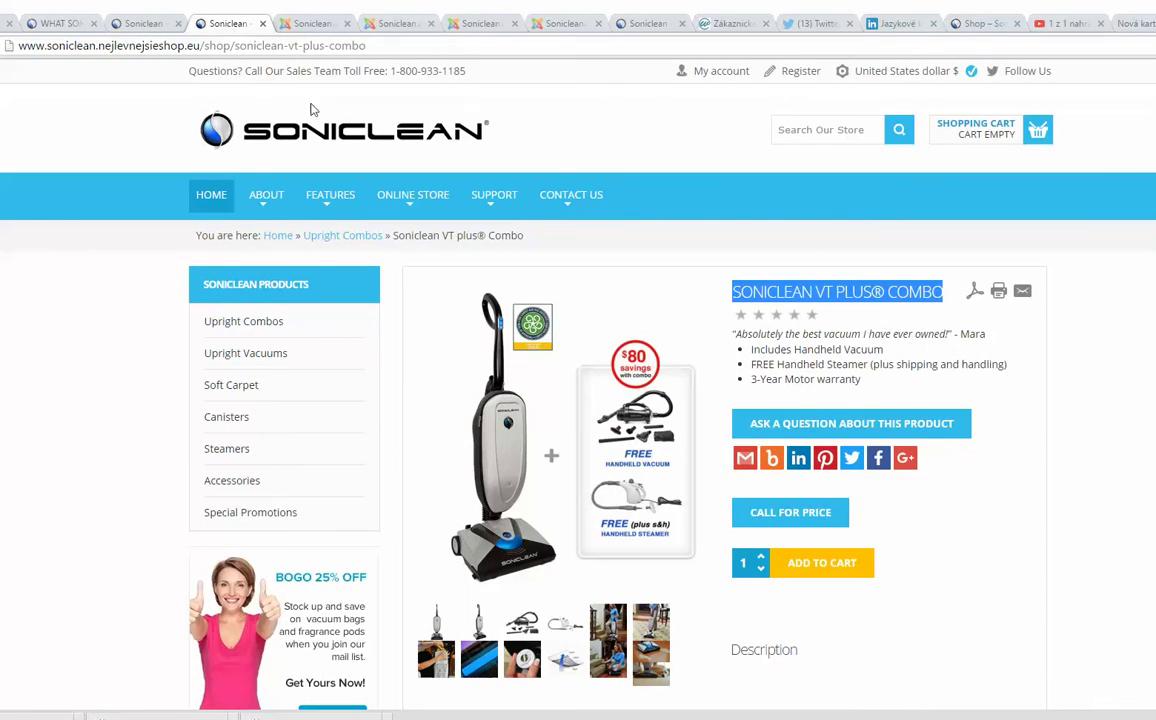
pyautogui.press('Return')
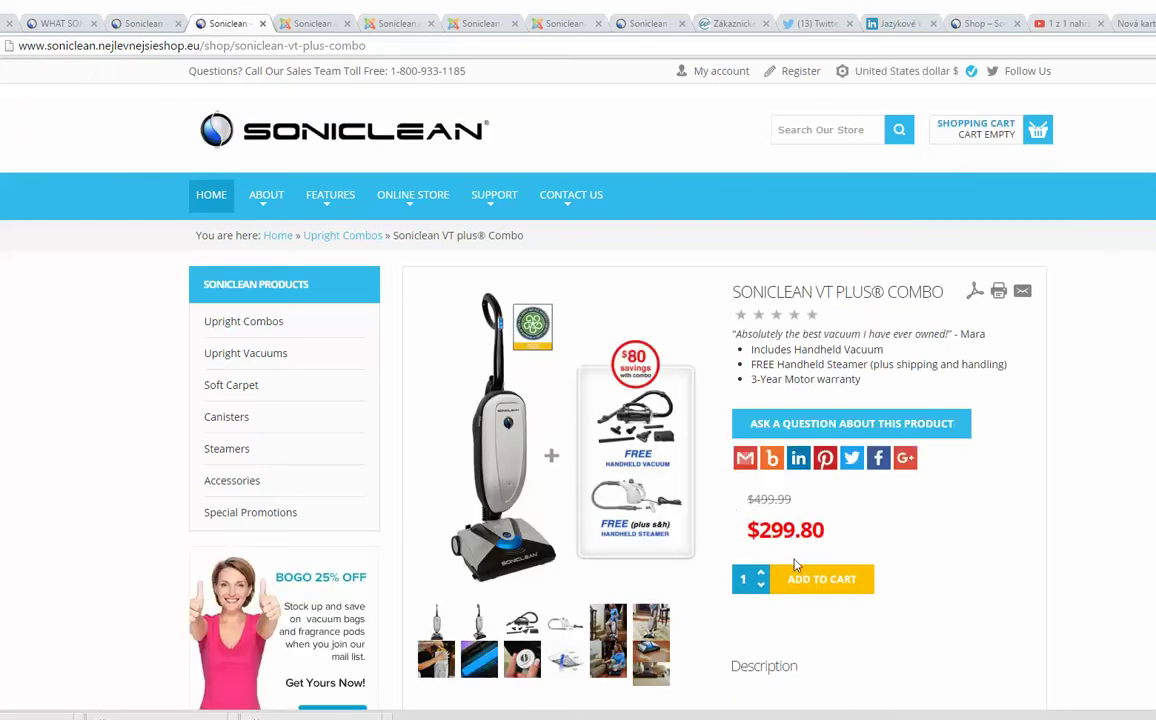
pyautogui.click(327, 238)
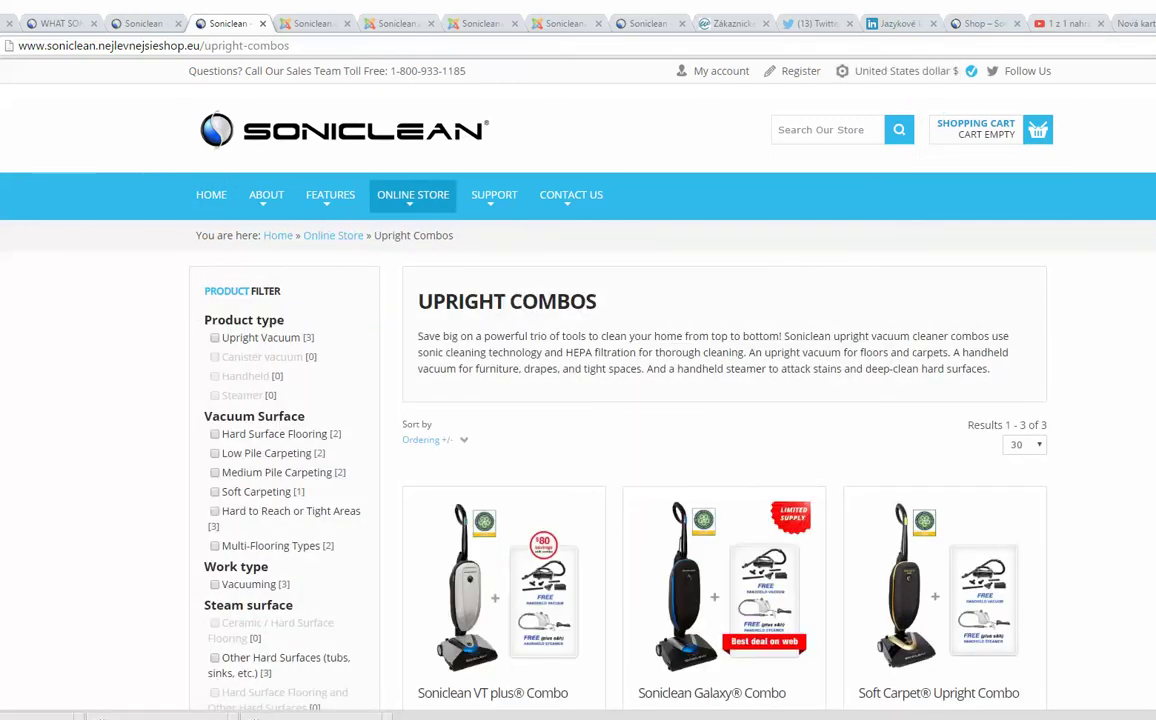
pyautogui.scroll(-3, 578, 400)
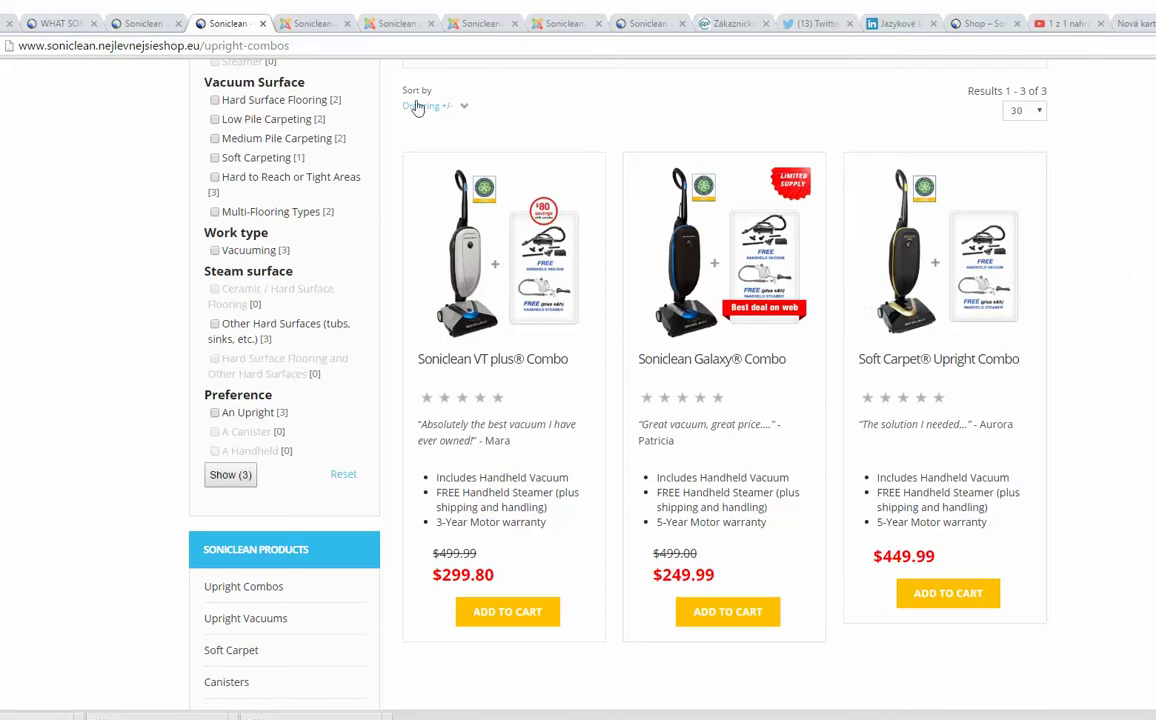
# - Open Configuration > Pricing and tick then untick Show Label for Baseprice with Tax and Final salesprice
pyautogui.click(309, 28)
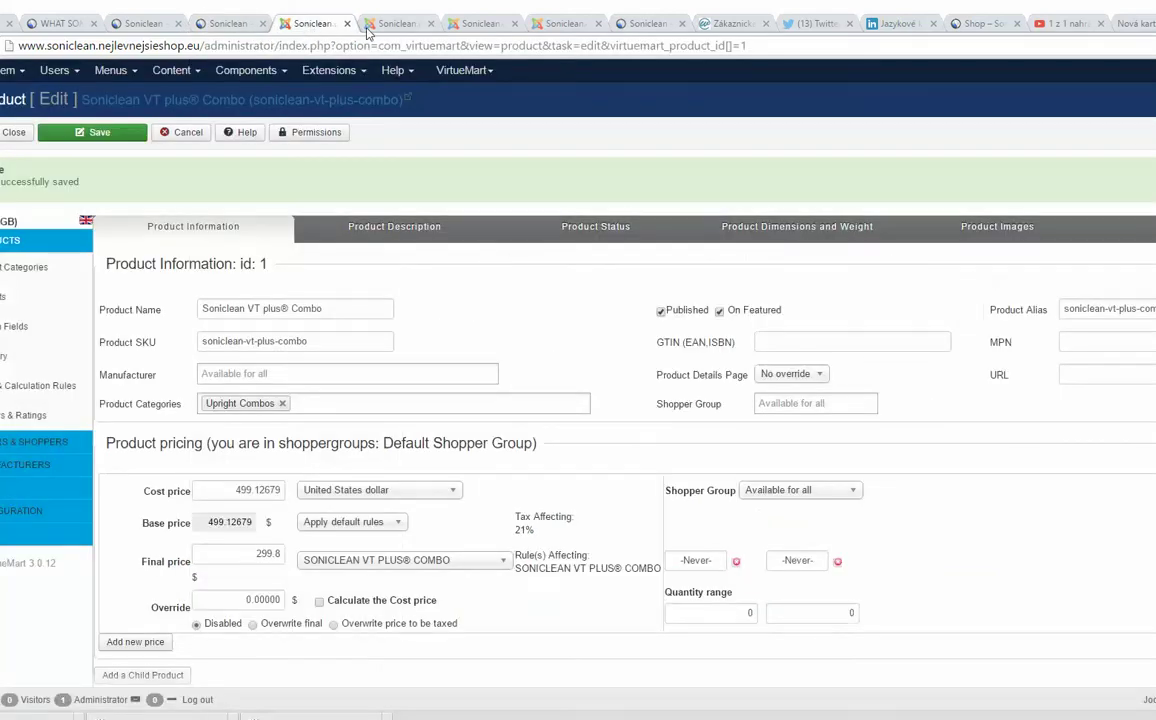
pyautogui.click(405, 27)
pyautogui.click(472, 25)
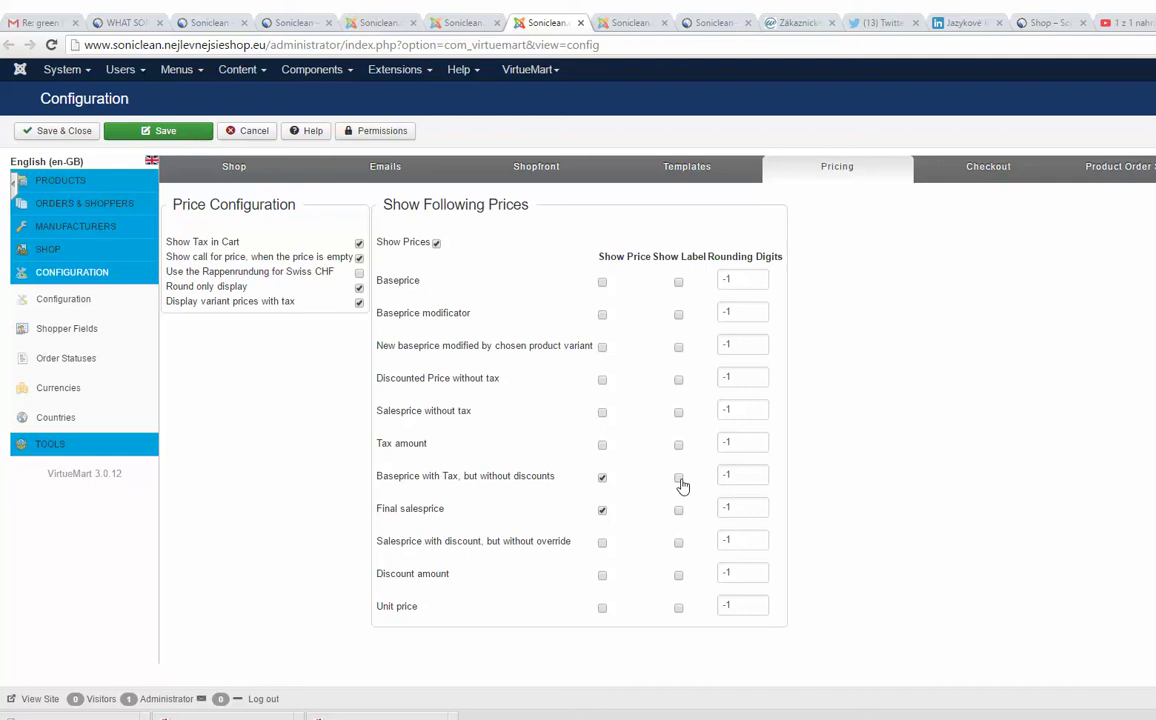
pyautogui.click(679, 510)
pyautogui.click(679, 479)
pyautogui.click(679, 479)
pyautogui.click(679, 510)
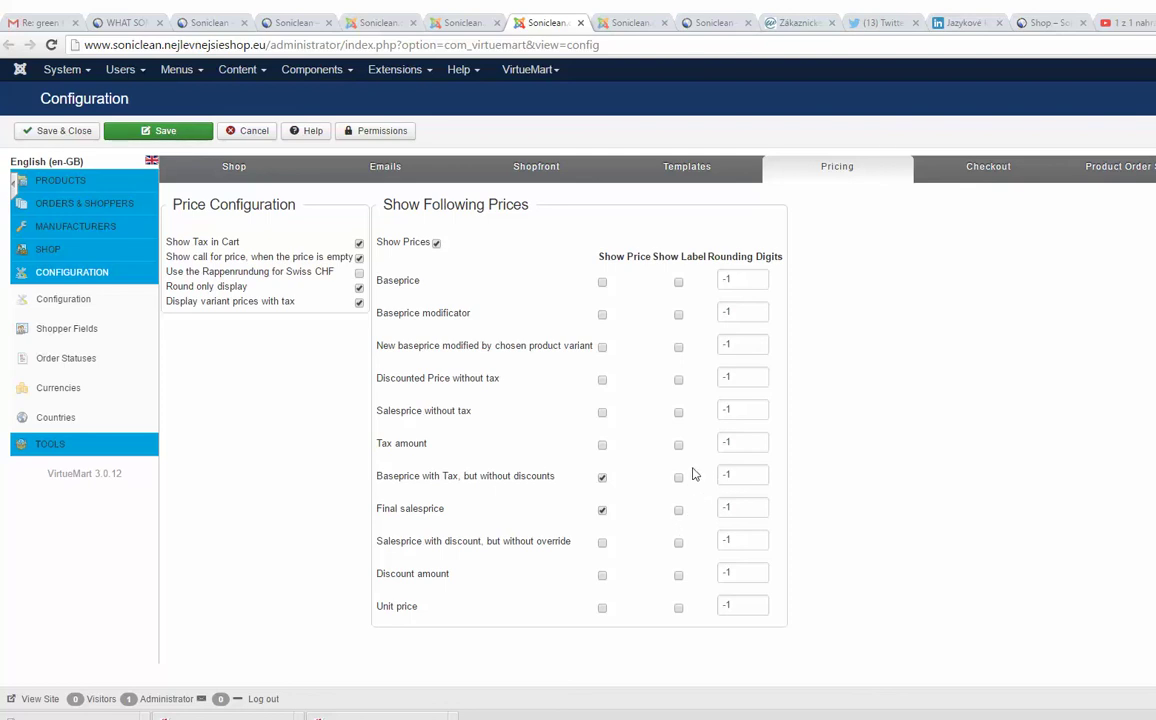